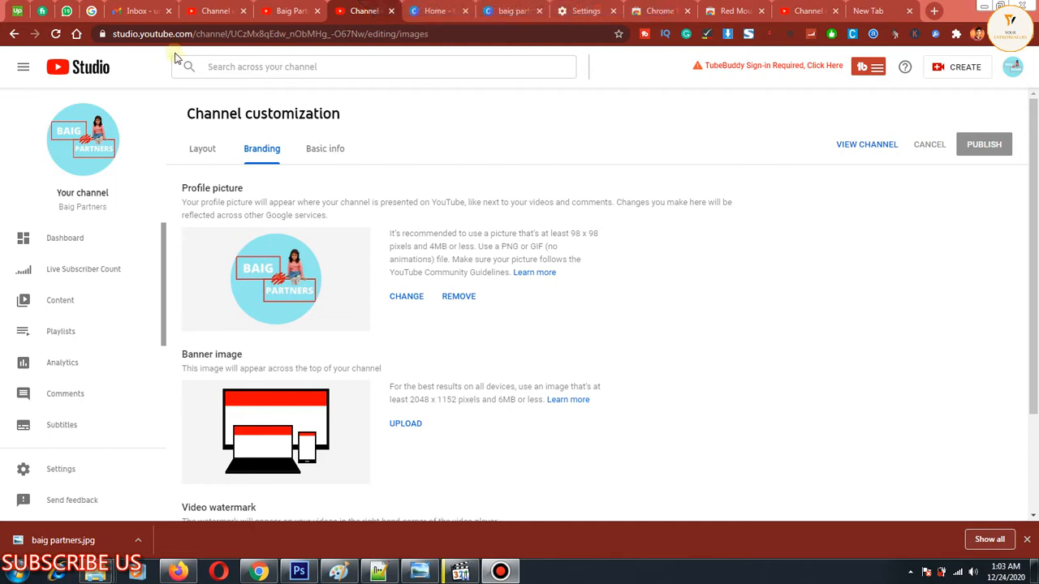
Step: Open the channel's Layout settings and review the options for the channel trailer and the featured video for returning subscribers
left_click(207, 155)
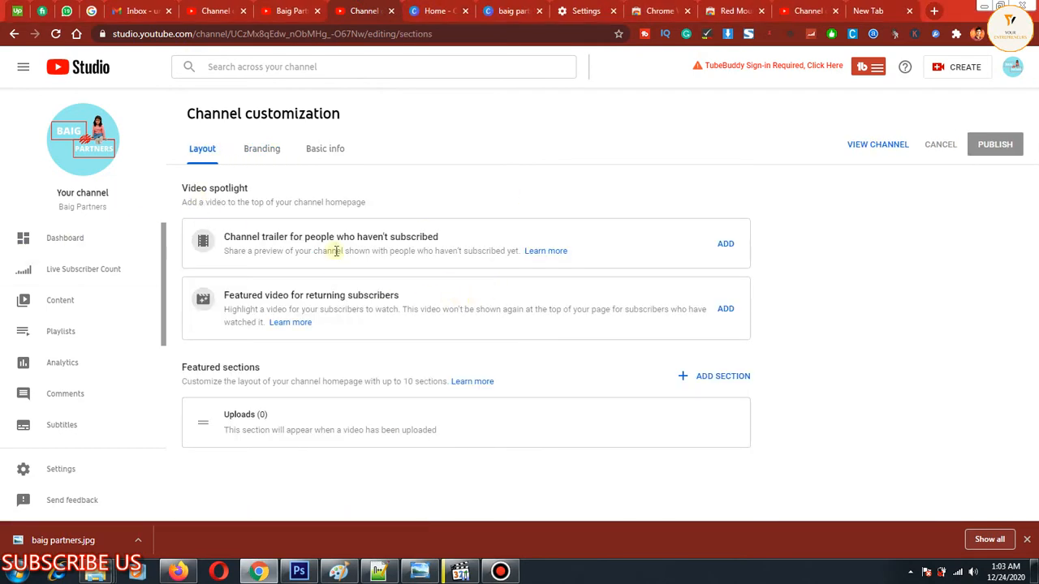
left_click_drag(241, 238, 471, 236)
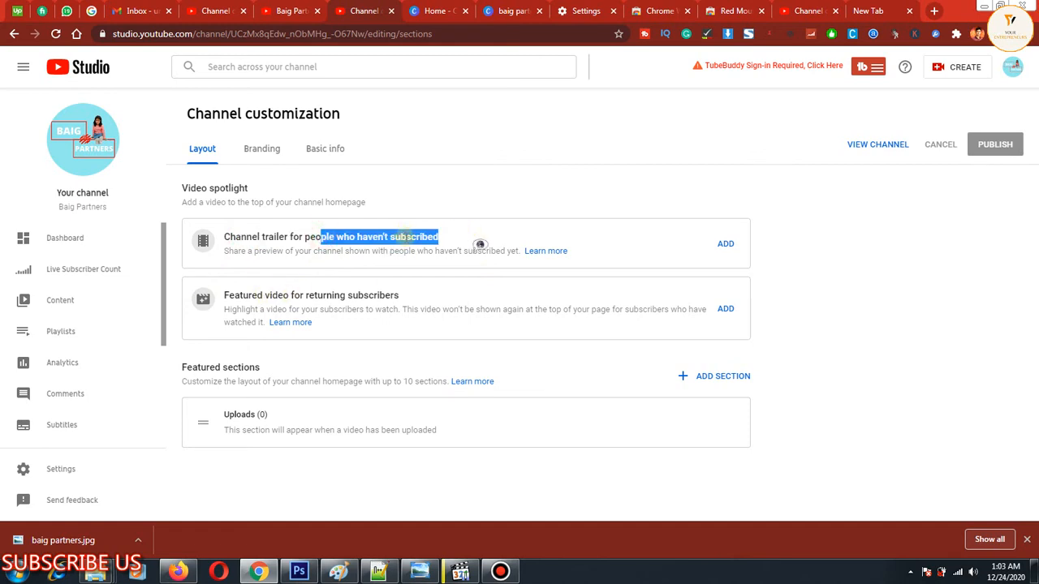
left_click(402, 236)
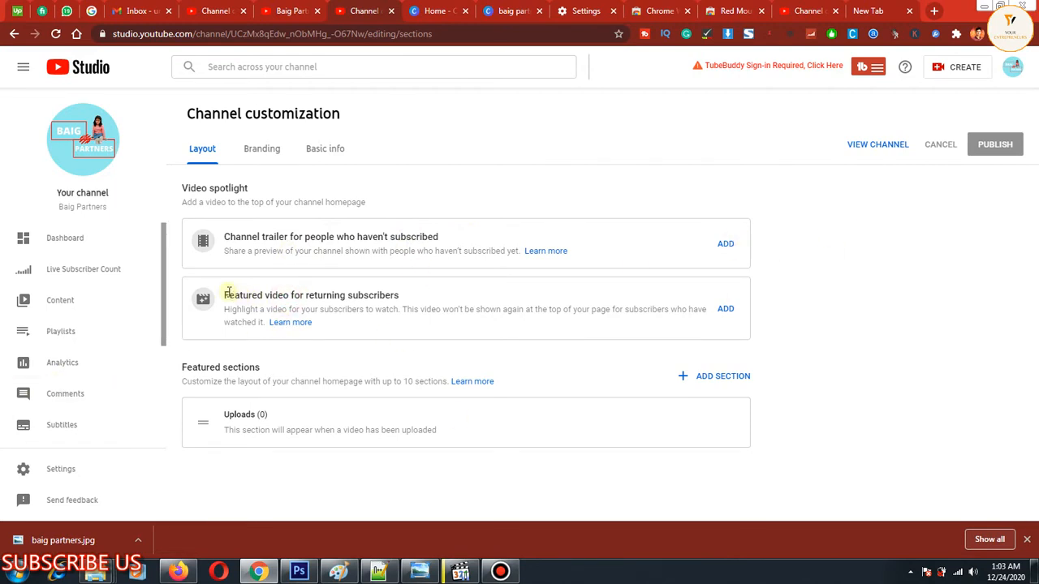
left_click_drag(228, 294, 406, 297)
left_click(398, 297)
Step: Remove the Uploads section from the channel homepage's featured sections
left_click(726, 416)
left_click(789, 419)
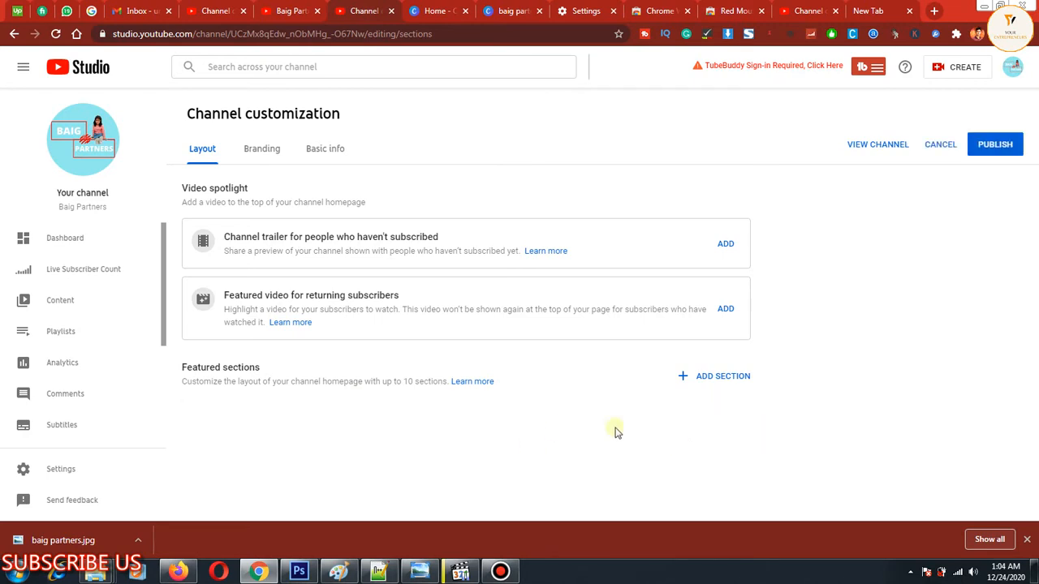
left_click(712, 387)
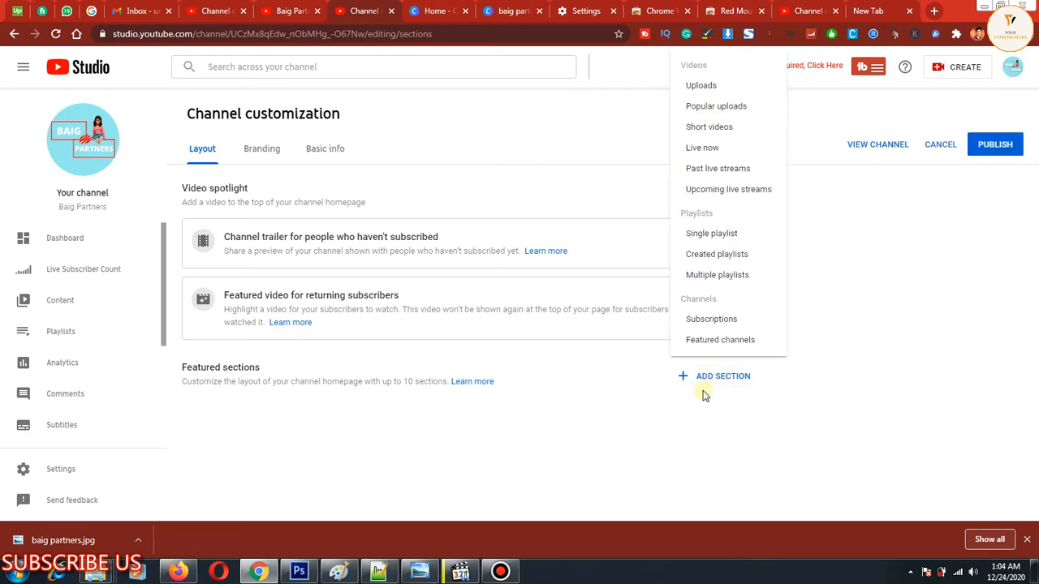
left_click(739, 455)
key("ctrl+alt+d")
mouse_move(657, 351)
left_mouse_down()
mouse_move(755, 392)
mouse_move(832, 408)
left_mouse_up()
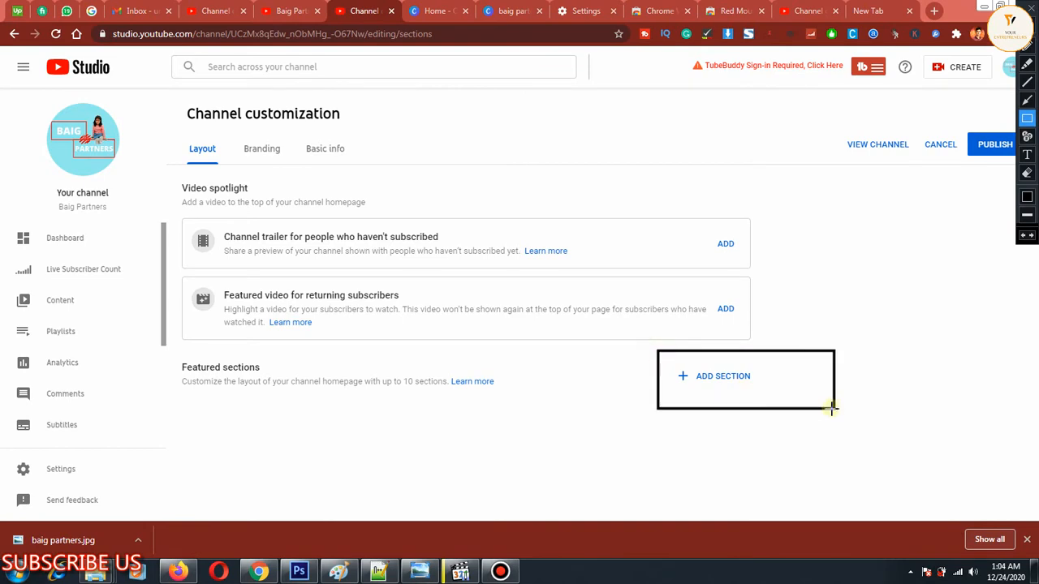
key("ctrl+alt+d")
Step: Add a Popular uploads section to the channel homepage's featured sections
left_click(724, 376)
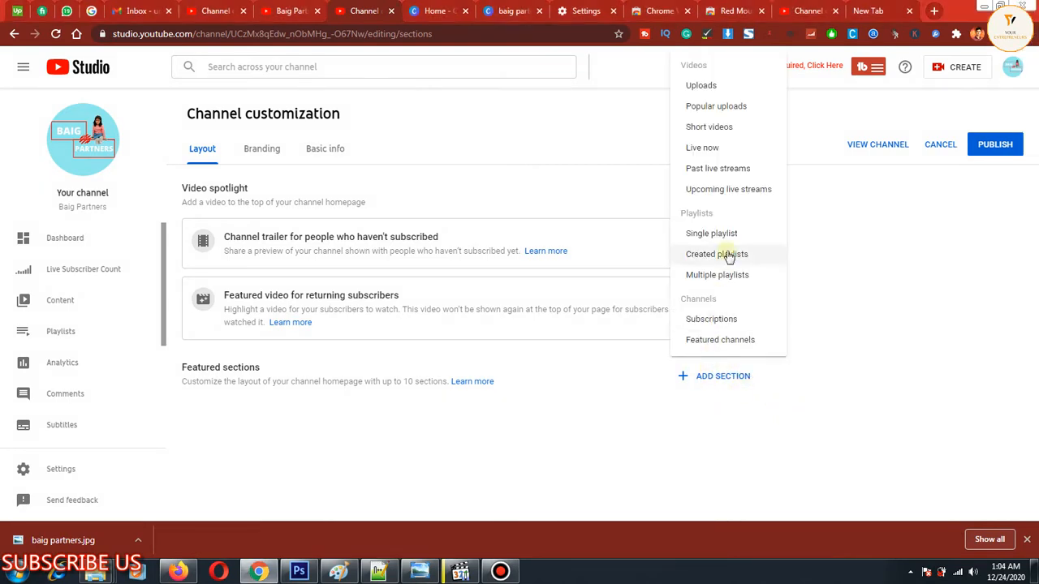
key("ctrl+alt+d")
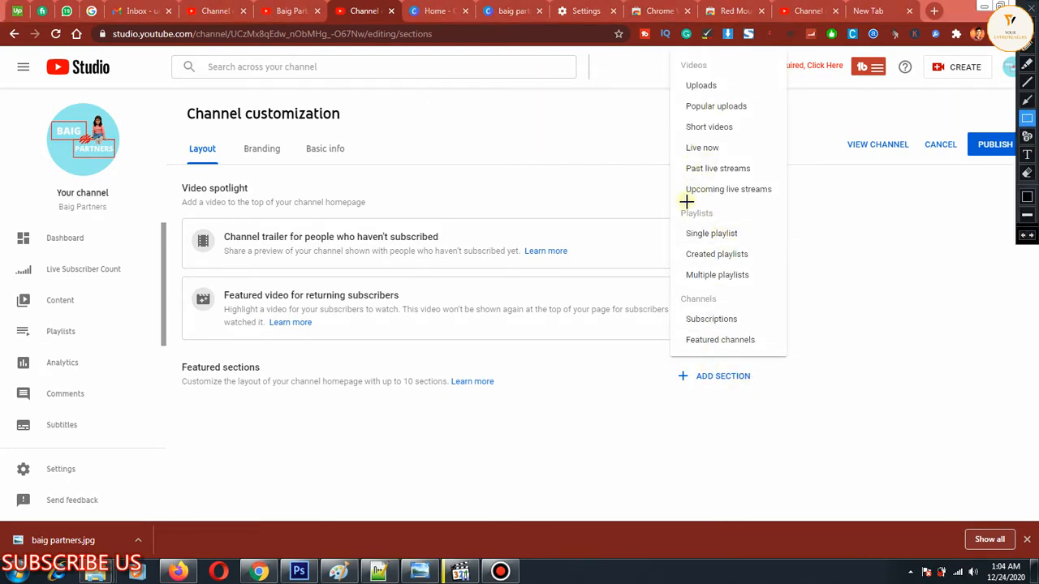
mouse_move(664, 92)
left_mouse_down()
mouse_move(771, 130)
mouse_move(779, 116)
left_mouse_up()
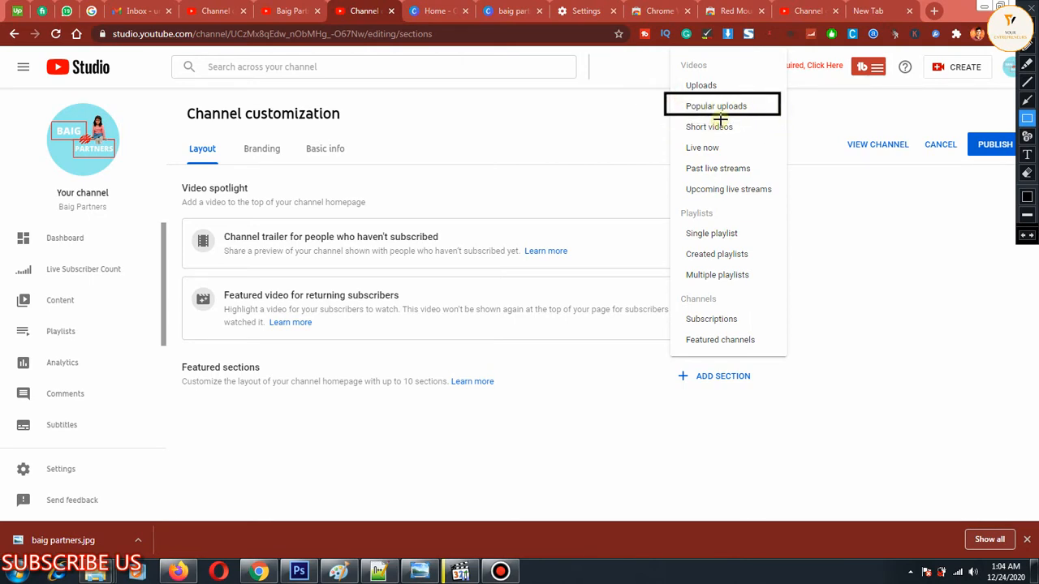
key("ctrl+alt+d")
left_click(698, 106)
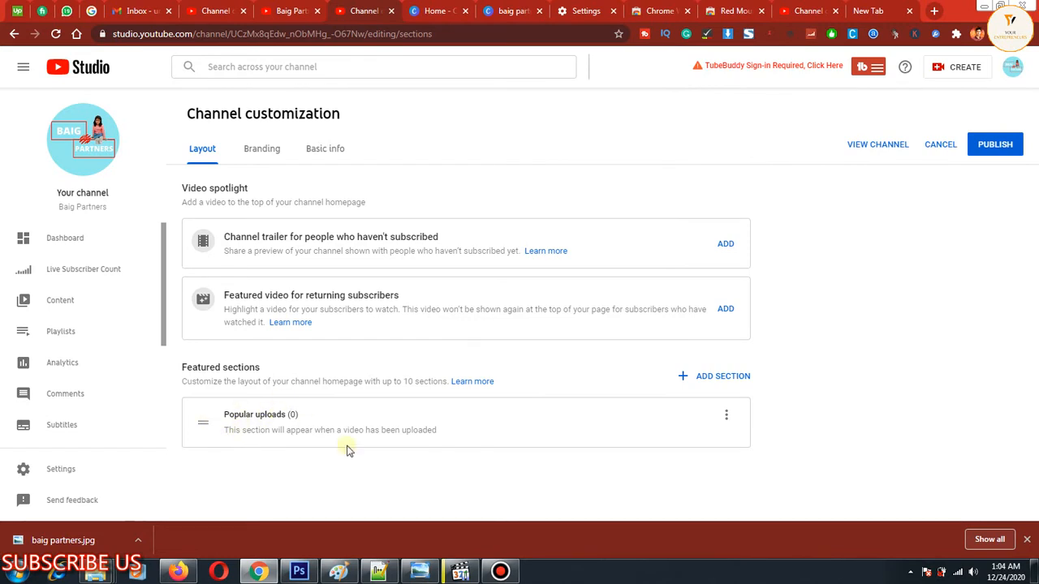
Step: Add an Uploads section below Popular uploads in the featured sections
left_click(730, 377)
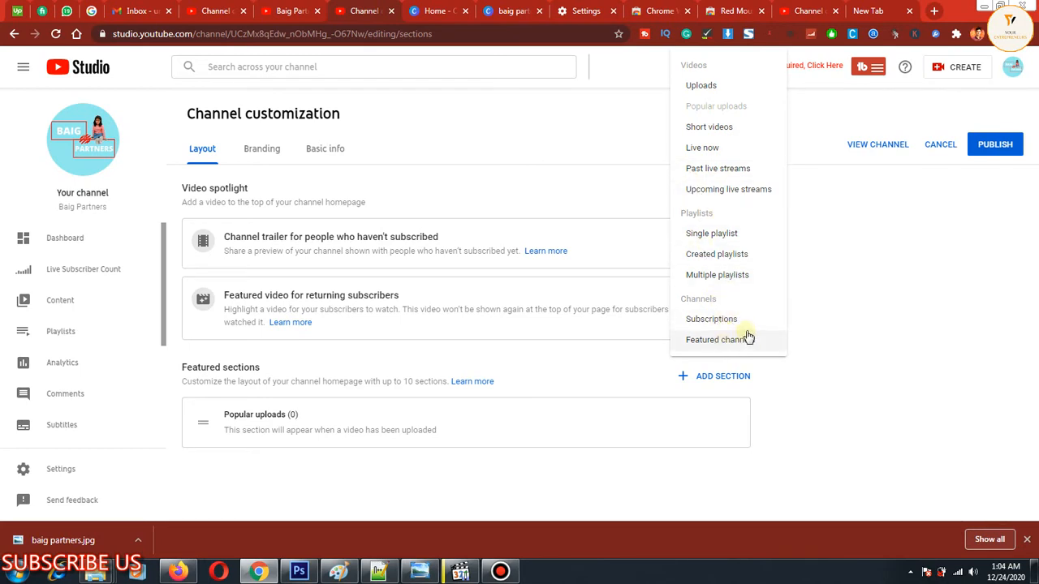
left_click(711, 84)
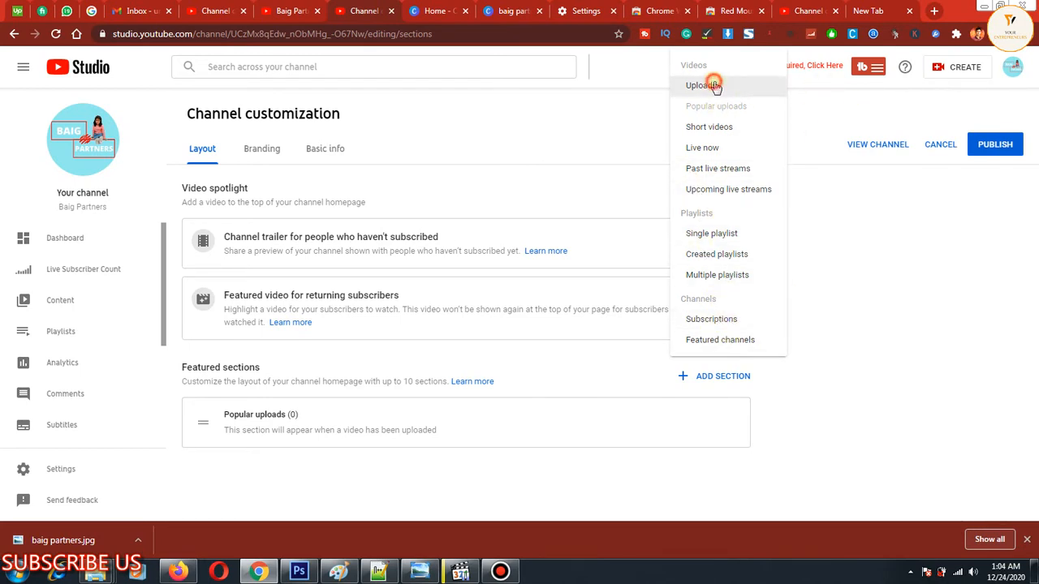
scroll(294, 484, "down", 1)
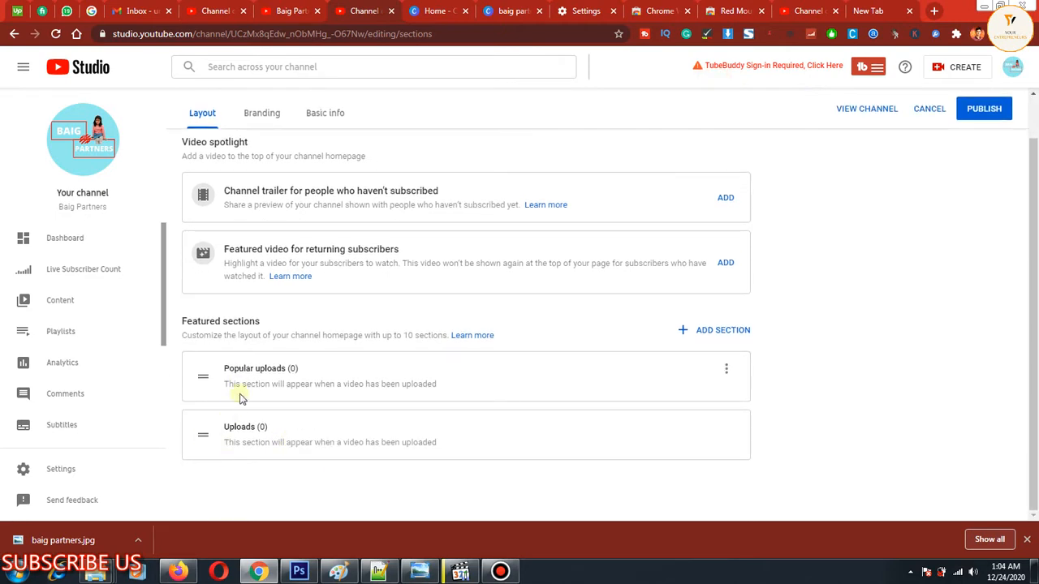
scroll(909, 253, "up", 1)
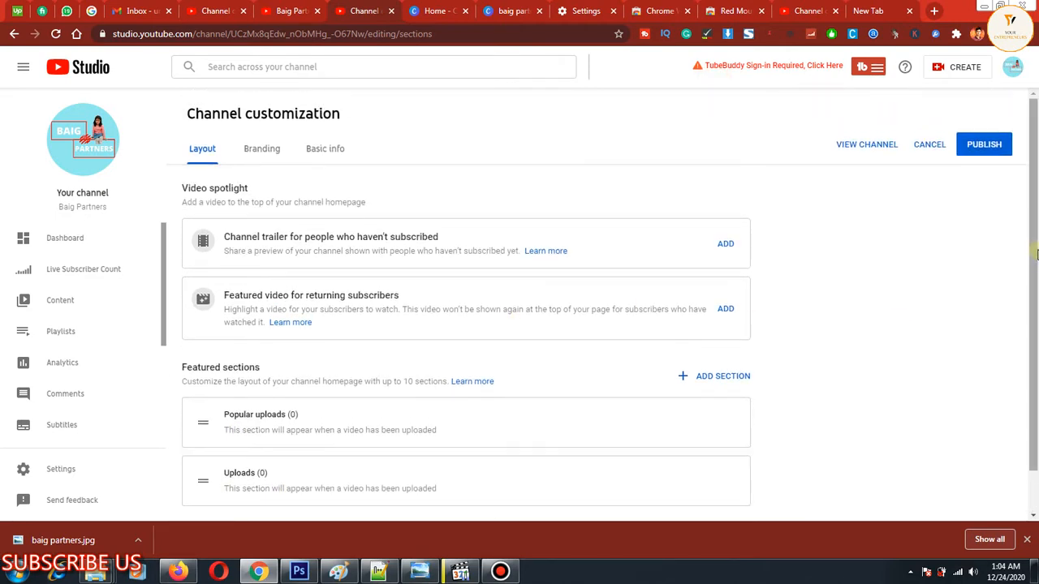
key("ctrl+alt+d")
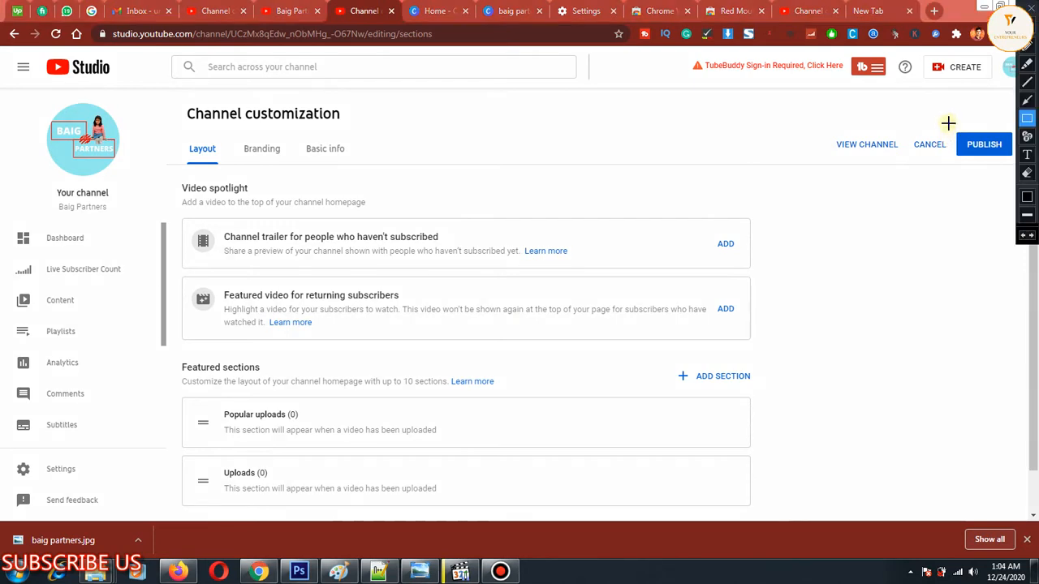
left_click_drag(943, 109, 1010, 185)
key("Escape")
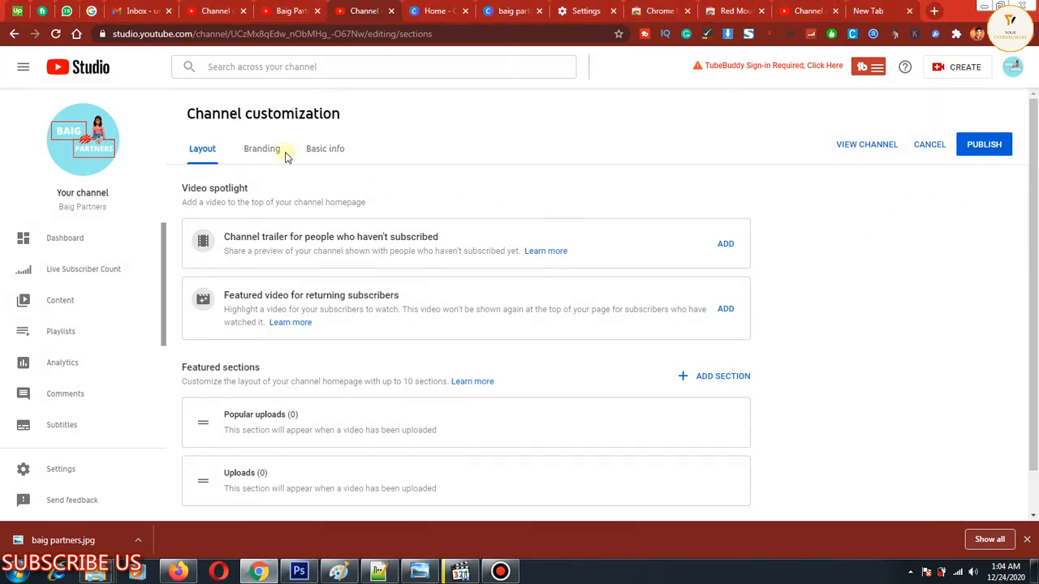
Step: Open the channel's Branding settings and review the profile picture and its change option, leaving the picture as it is
left_click(261, 149)
key("ctrl+alt+d")
left_click_drag(239, 132, 288, 166)
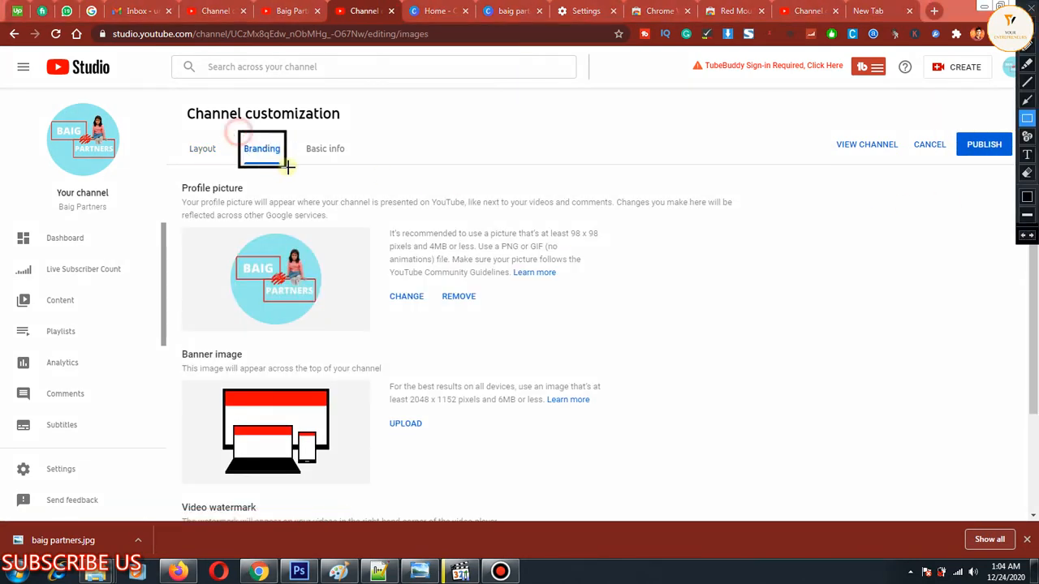
key("Escape")
scroll(436, 297, "down", 1)
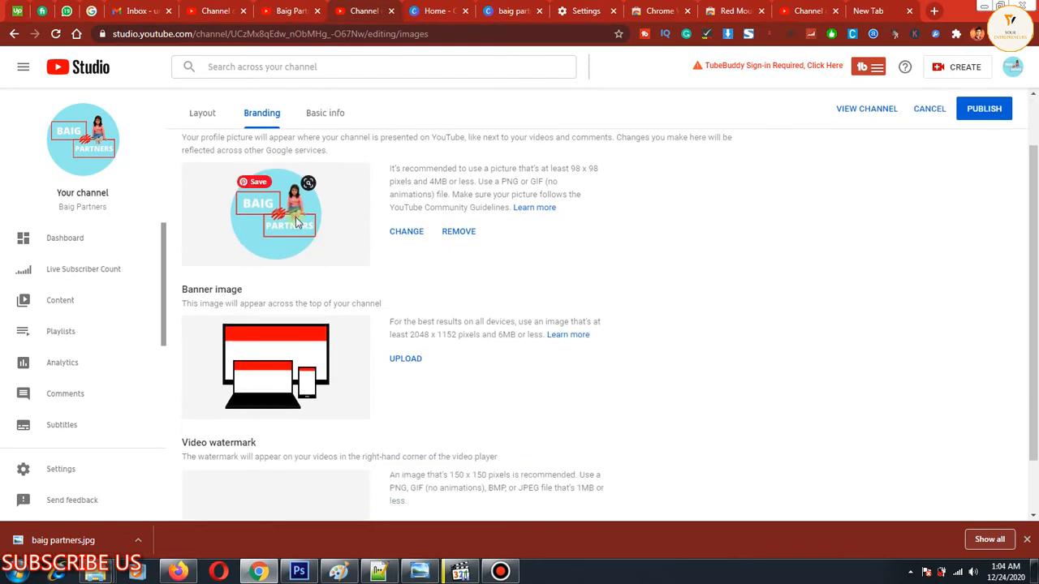
scroll(357, 240, "up", 1)
left_click(405, 302)
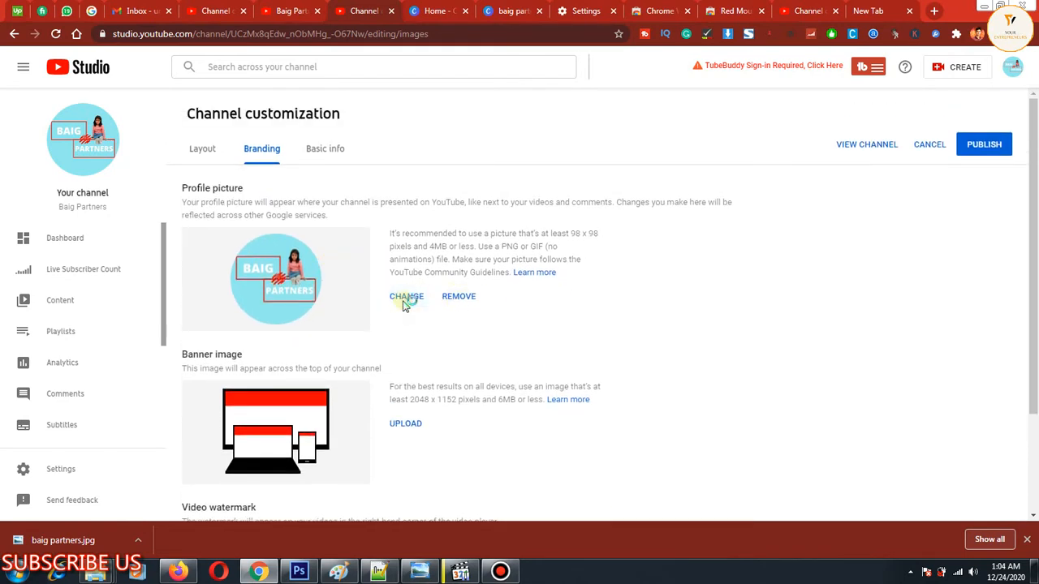
key("Escape")
Step: Upload the Baig Partners artwork as the channel's banner image, check its device preview areas and accept the default crop
scroll(386, 262, "down", 1)
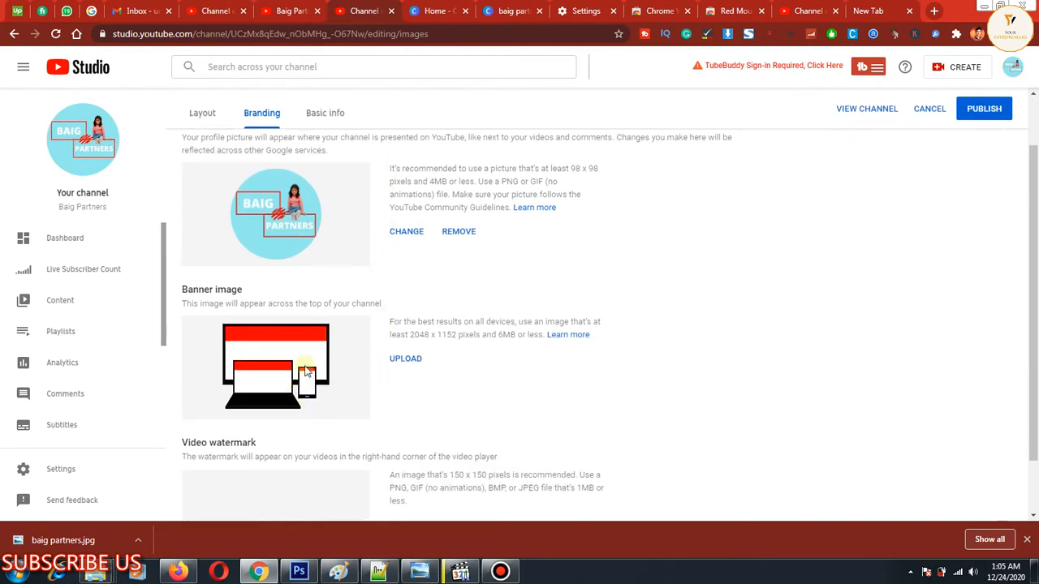
left_click_drag(74, 535, 122, 532)
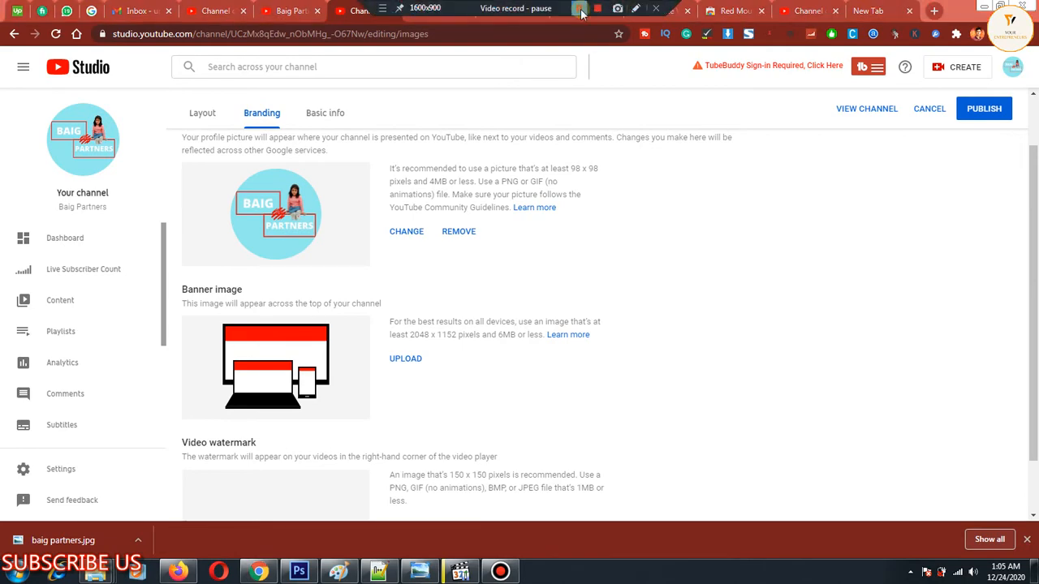
double_click(139, 154)
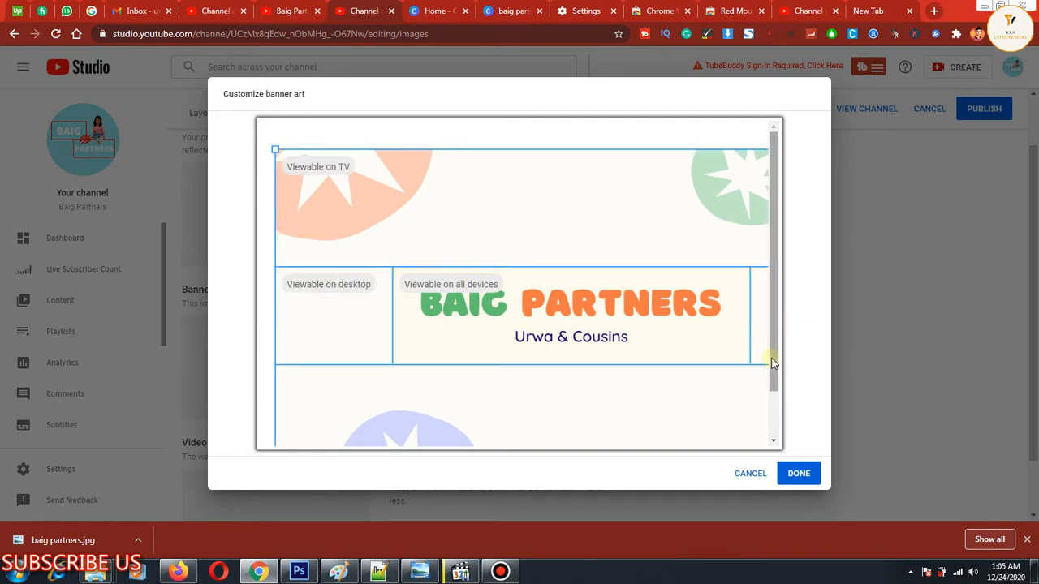
mouse_move(771, 358)
left_mouse_down()
mouse_move(776, 426)
mouse_move(779, 341)
left_mouse_up()
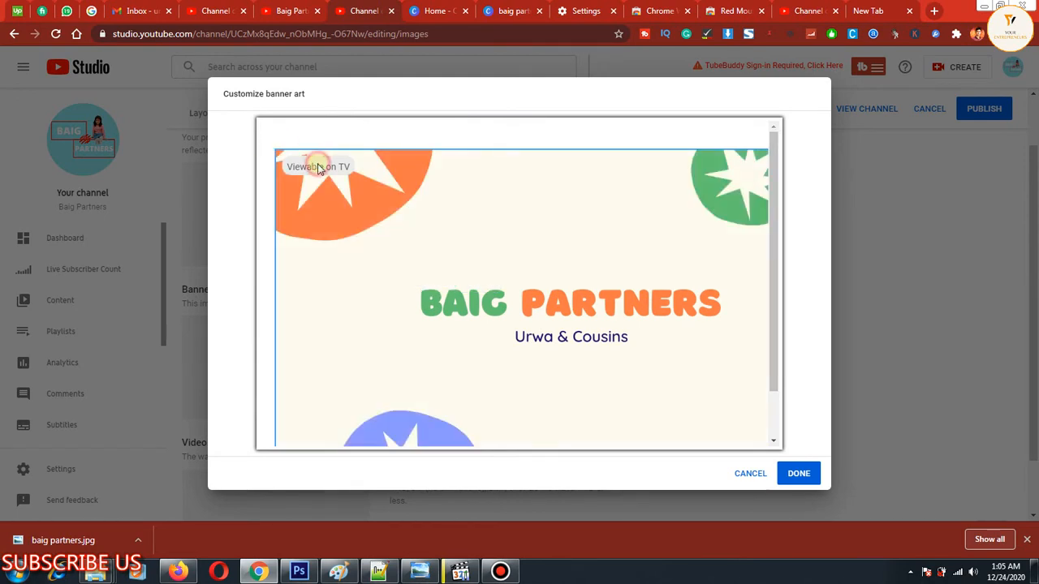
mouse_move(330, 170)
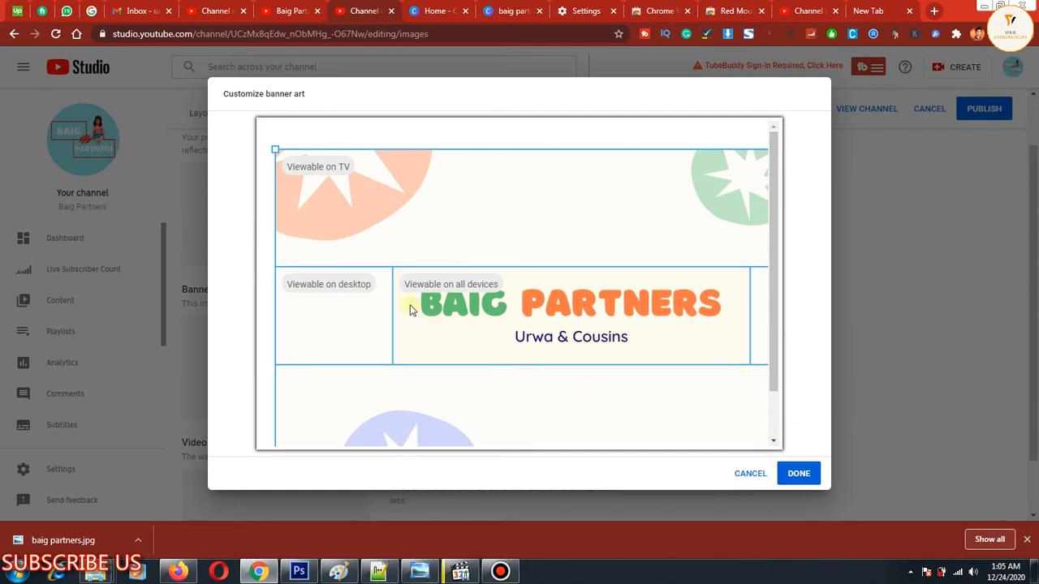
mouse_move(439, 289)
left_click(797, 474)
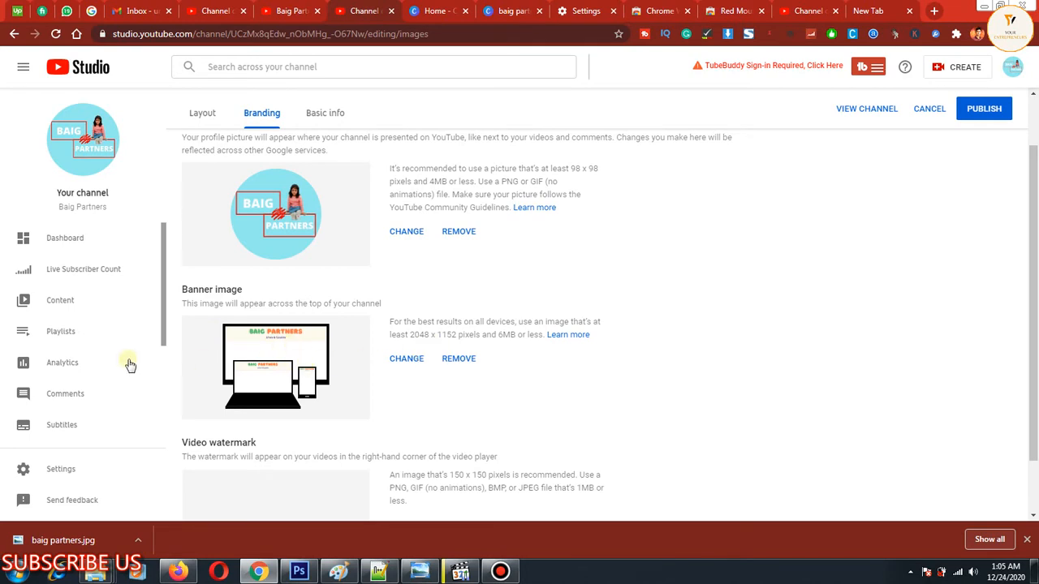
Step: Review the banner image setting, look at the original banner design in Canva, and return to the Branding settings in YouTube Studio
scroll(290, 311, "down", 1)
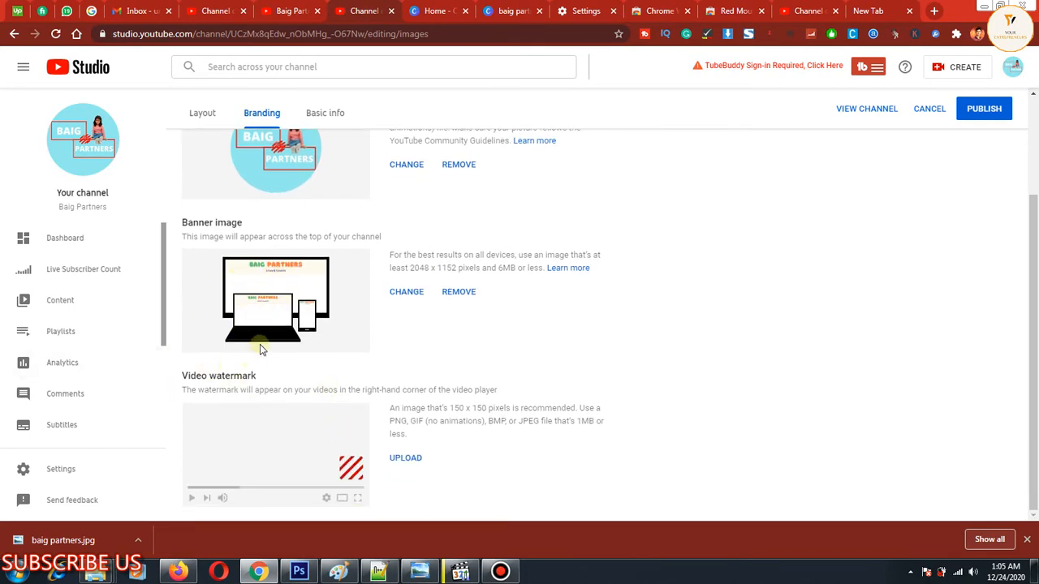
mouse_move(170, 205)
left_mouse_down()
mouse_move(294, 265)
mouse_move(698, 352)
left_mouse_up()
key("Escape")
left_click(507, 9)
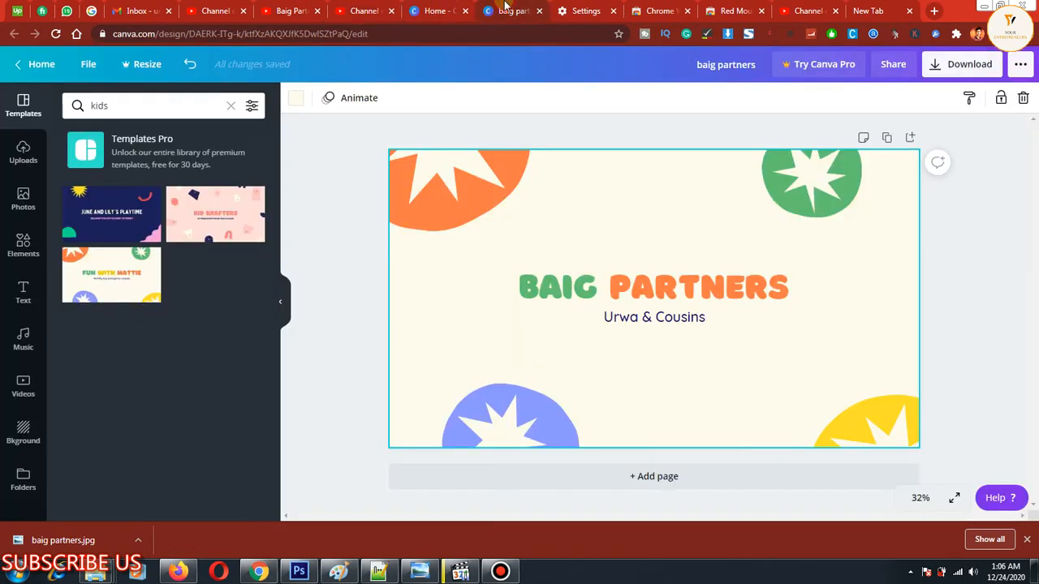
scroll(4, 213, "down", 1)
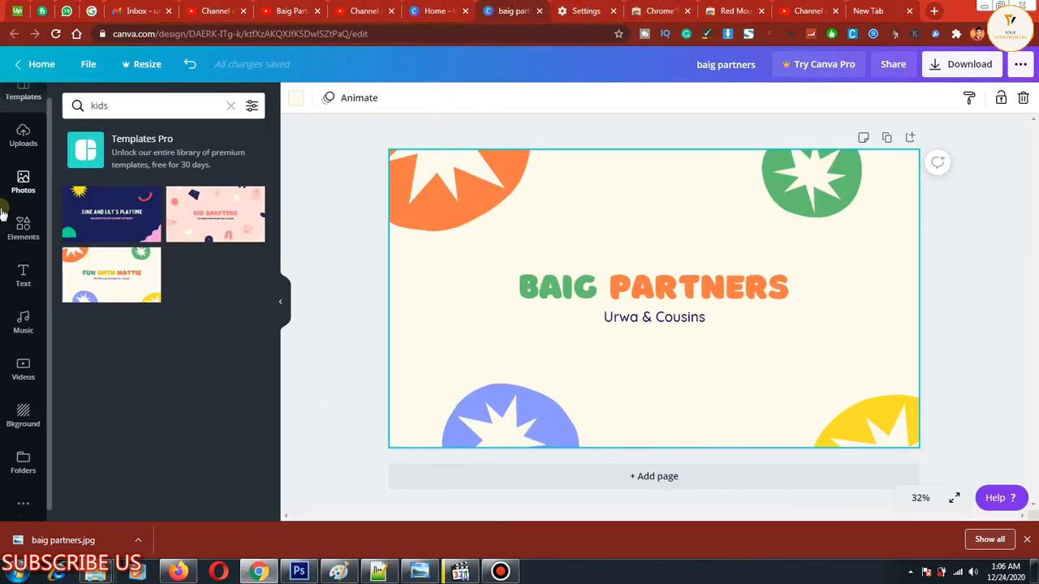
scroll(4, 213, "up", 1)
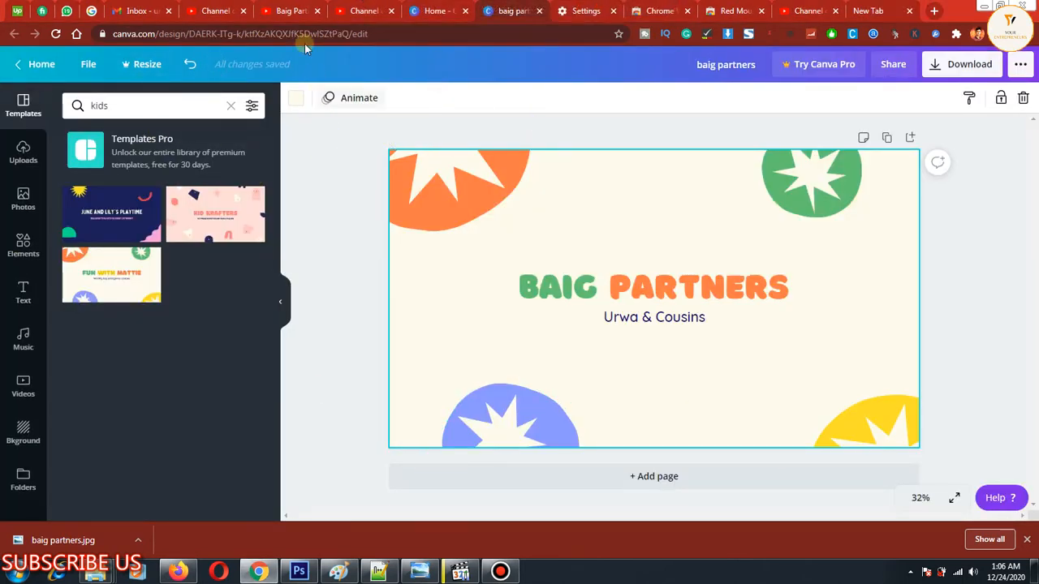
left_click(282, 6)
left_click(358, 6)
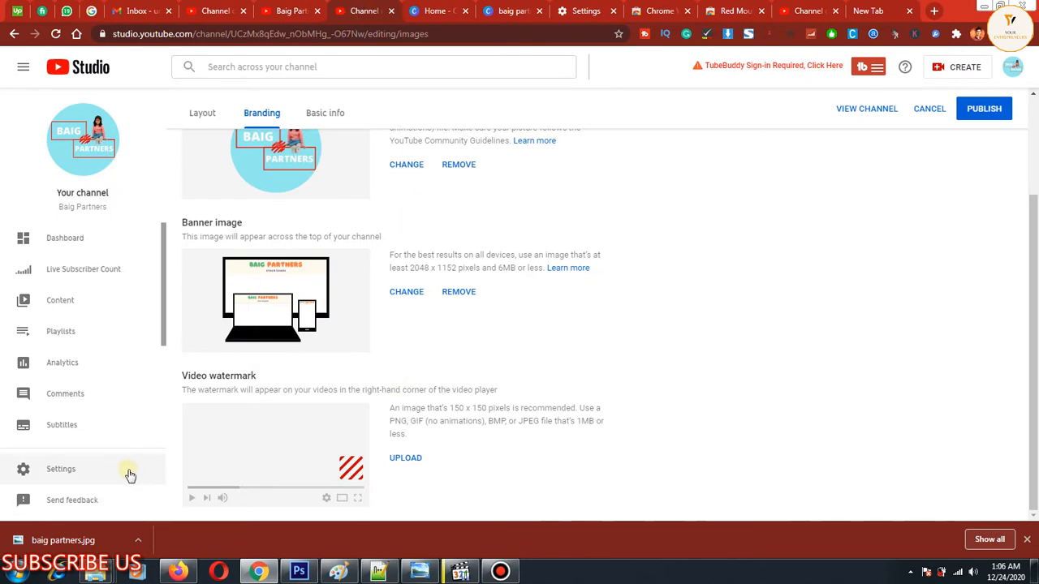
key("ctrl+alt+d")
mouse_move(166, 359)
left_mouse_down()
mouse_move(212, 383)
mouse_move(296, 394)
left_mouse_up()
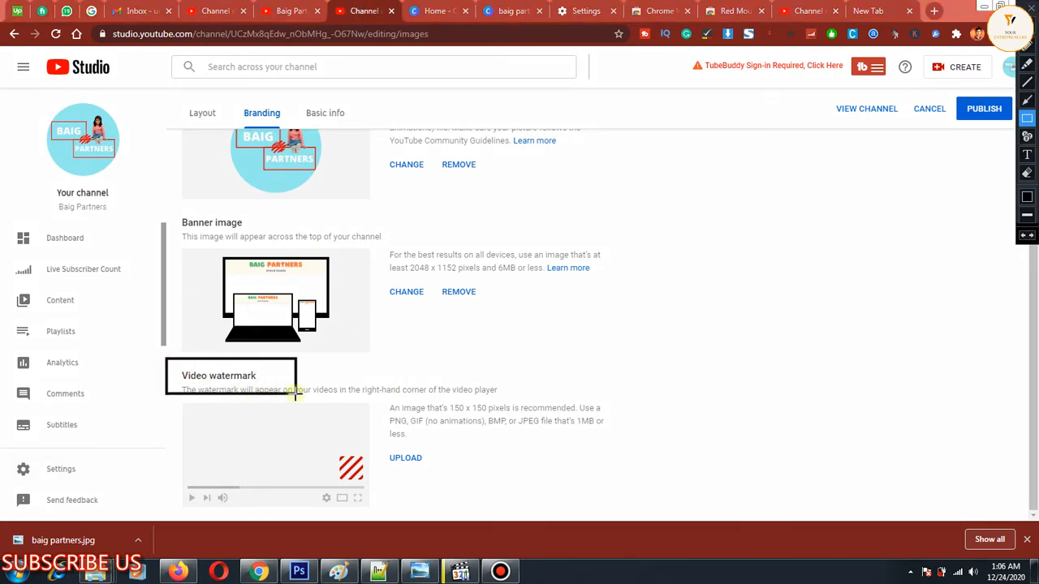
key("ctrl+alt+d")
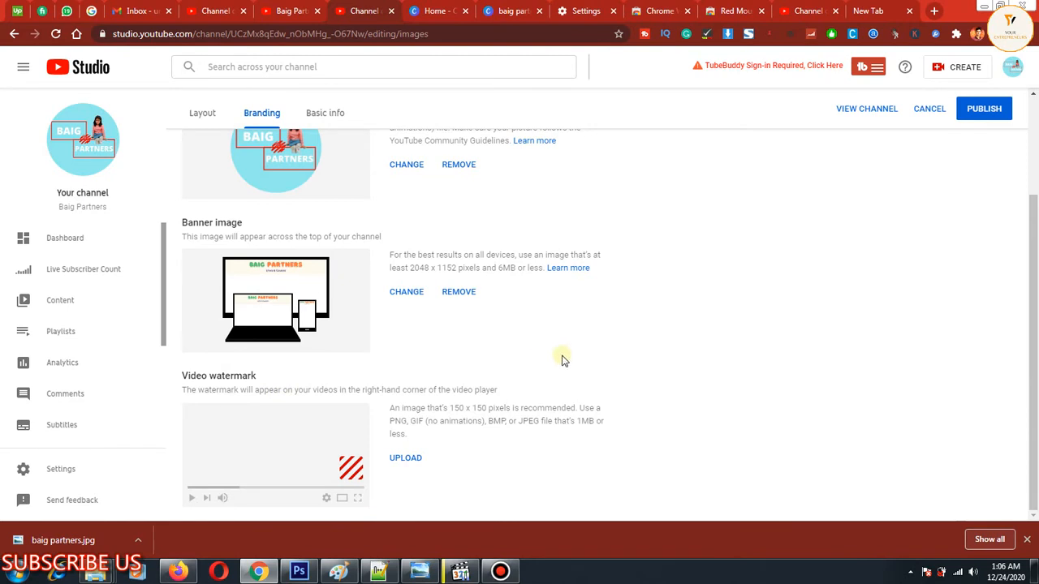
Step: Sketch a large rectangle over the Branding page with a small square inside its lower-right corner to illustrate the watermark position
key("ctrl+alt+d")
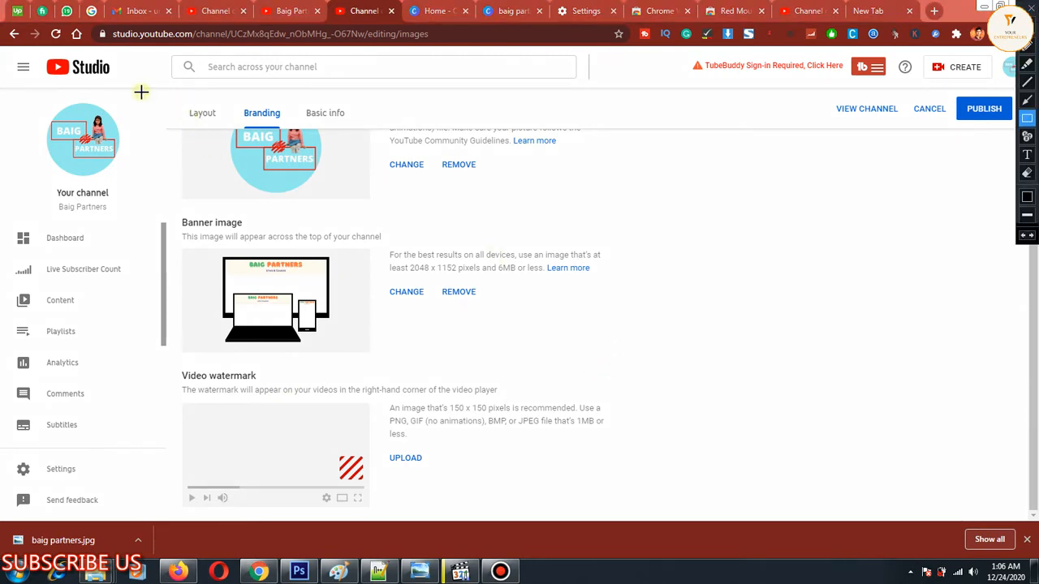
mouse_move(141, 92)
left_mouse_down()
mouse_move(726, 401)
mouse_move(893, 458)
left_mouse_up()
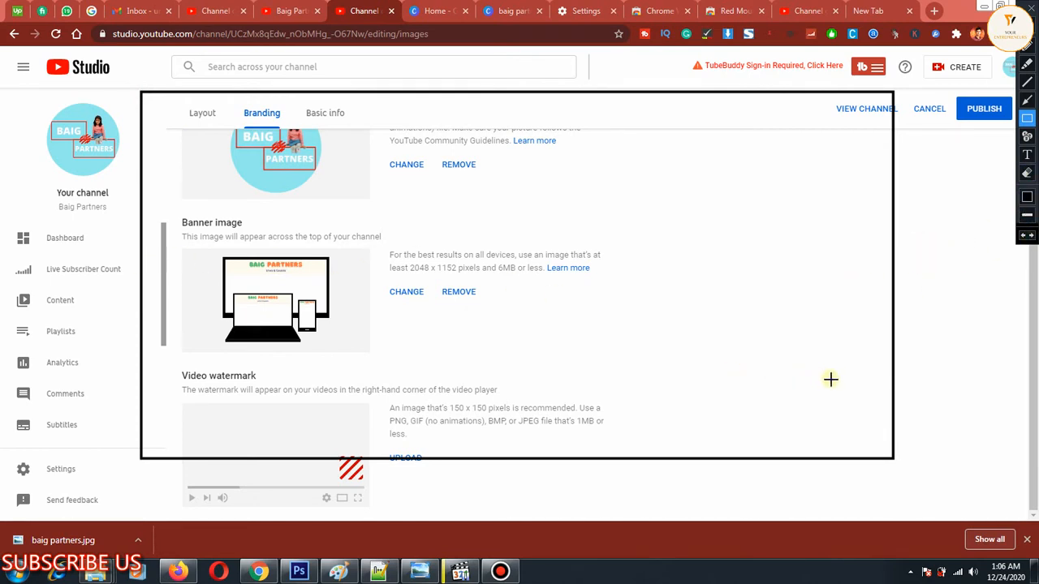
mouse_move(826, 379)
left_mouse_down()
mouse_move(861, 441)
mouse_move(887, 444)
left_mouse_up()
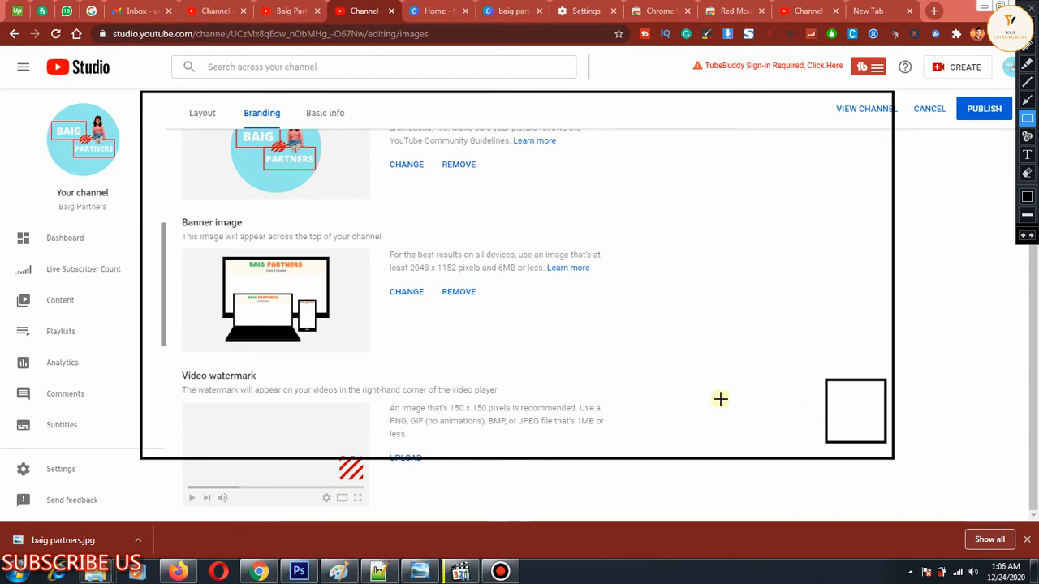
Step: Sketch a narrow box beside the watermark square, clear the sketches, outline the watermark spot in the video preview and leave drawing mode
left_click_drag(720, 399, 838, 423)
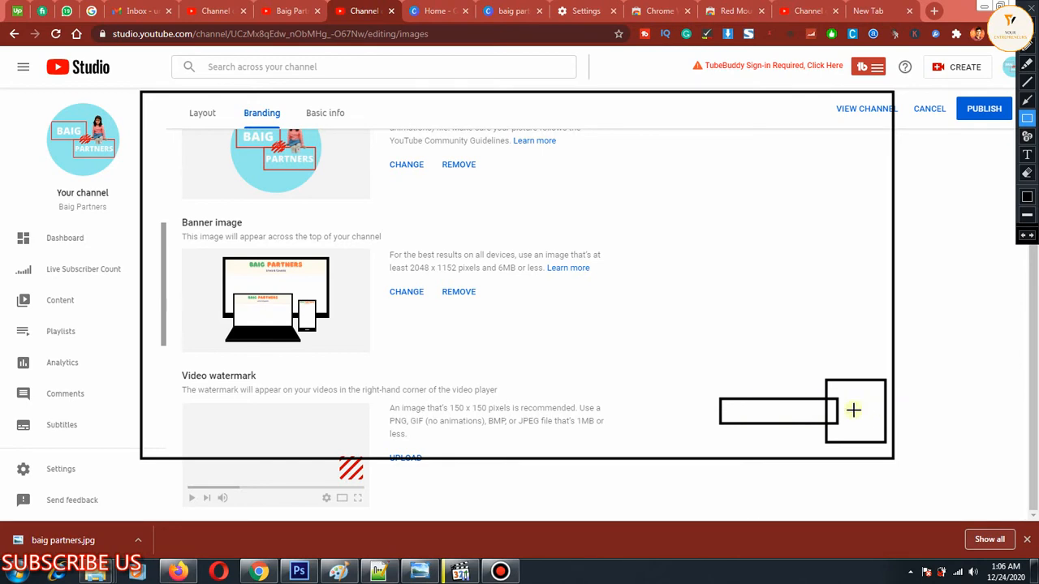
key("Escape")
key("ctrl+alt+d")
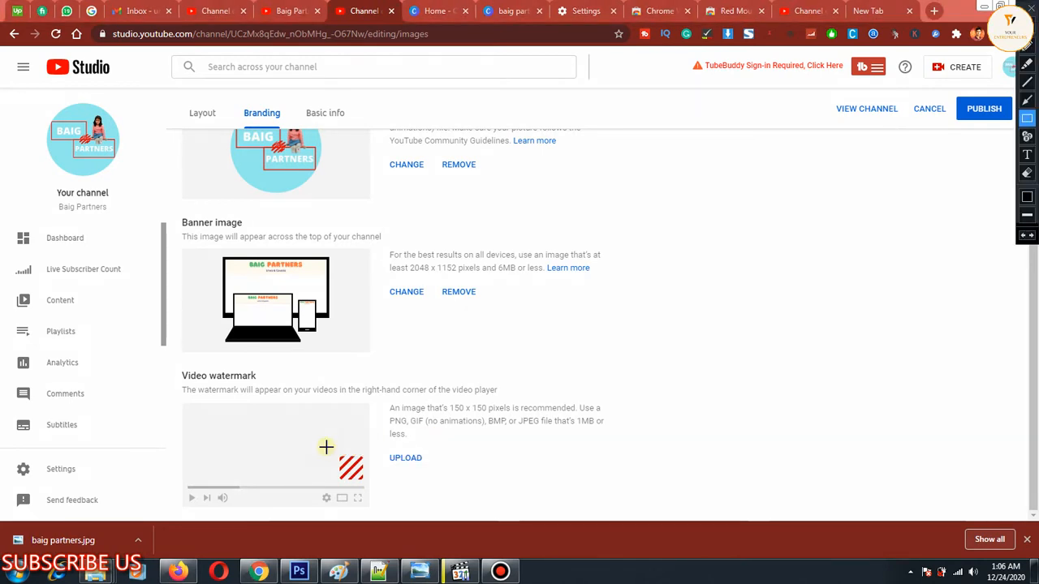
left_click_drag(325, 447, 373, 485)
key("Escape")
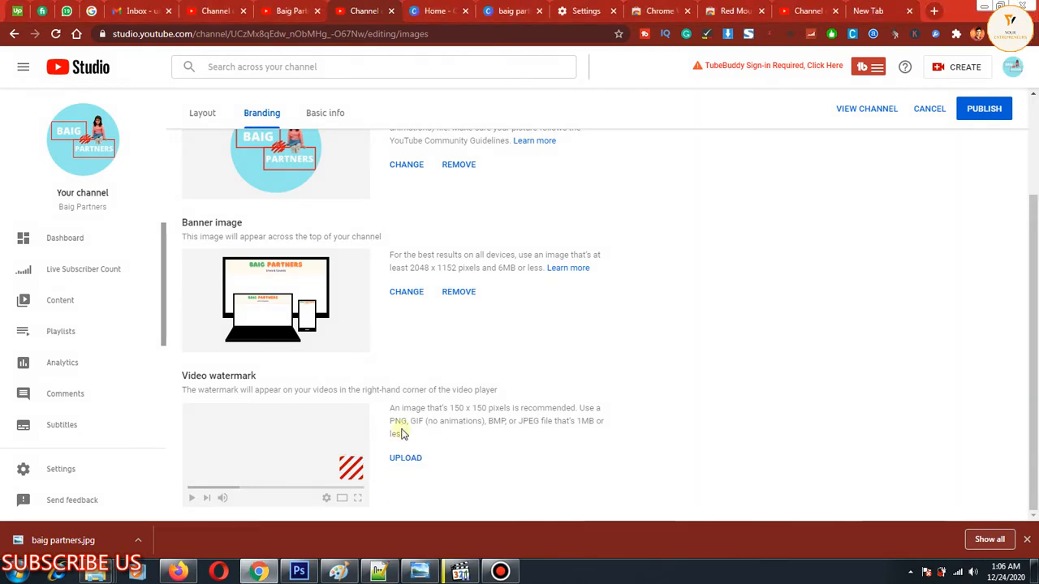
Step: Review the video watermark setting on the Branding page and highlight the recommended image size in its description
left_click(405, 462)
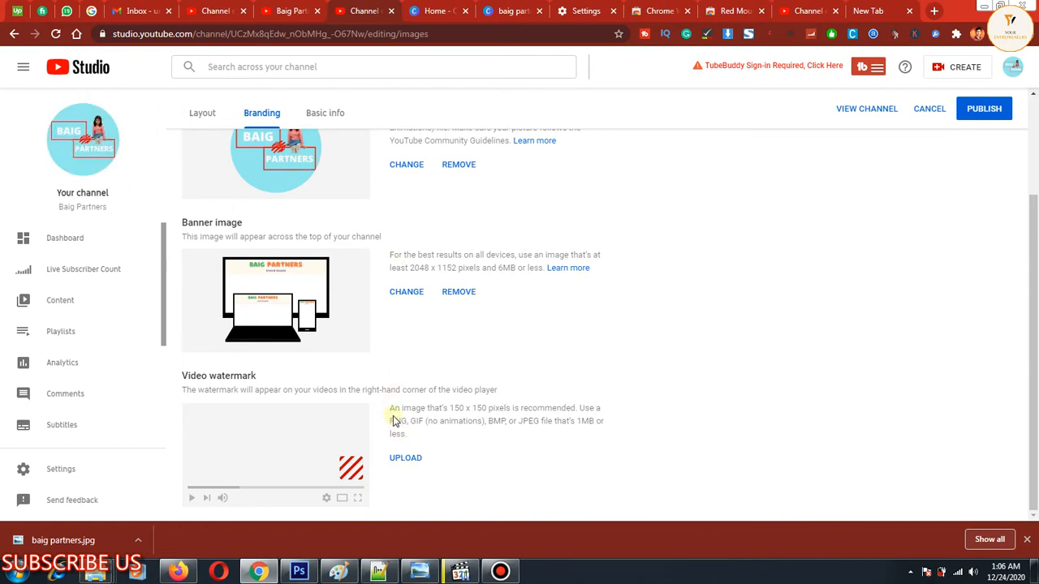
scroll(392, 458, "up", 2)
scroll(386, 443, "down", 3)
left_click(886, 12)
left_click(481, 29)
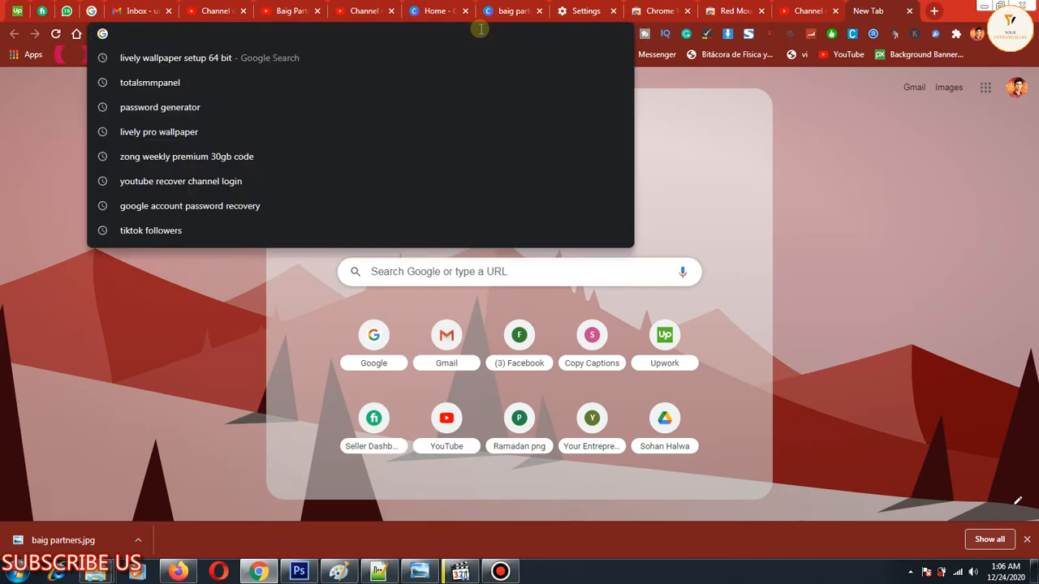
left_click(375, 15)
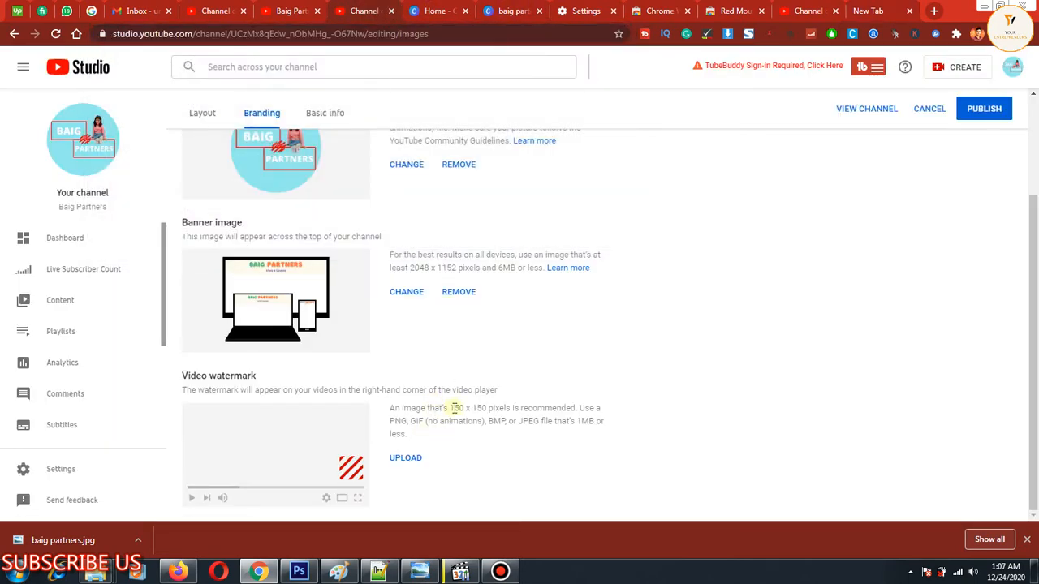
left_click_drag(452, 408, 478, 404)
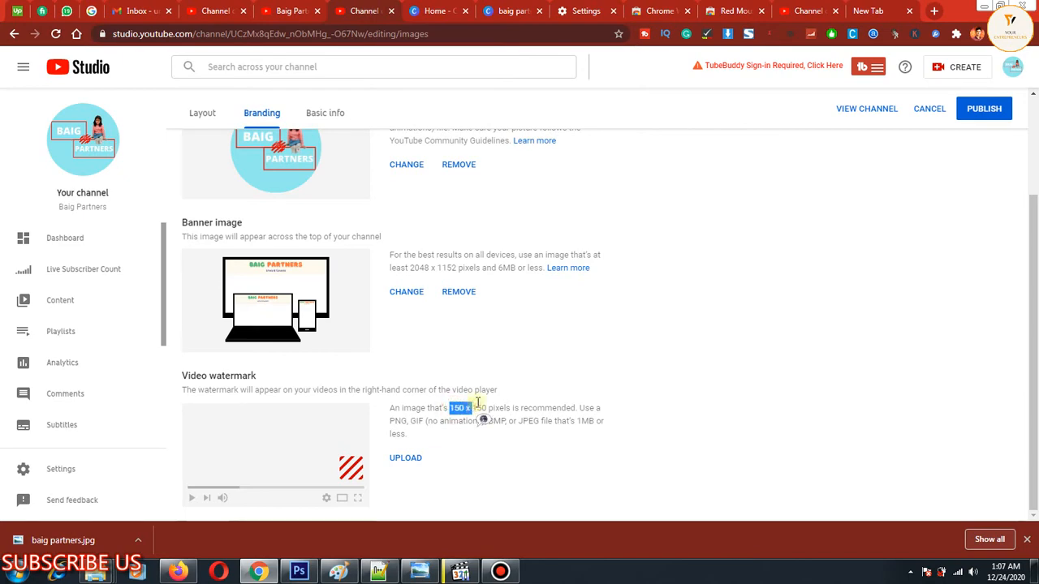
Step: Search Google Images for "Subscribe button 150x150" in the empty browser tab
left_click(866, 10)
type("Sub")
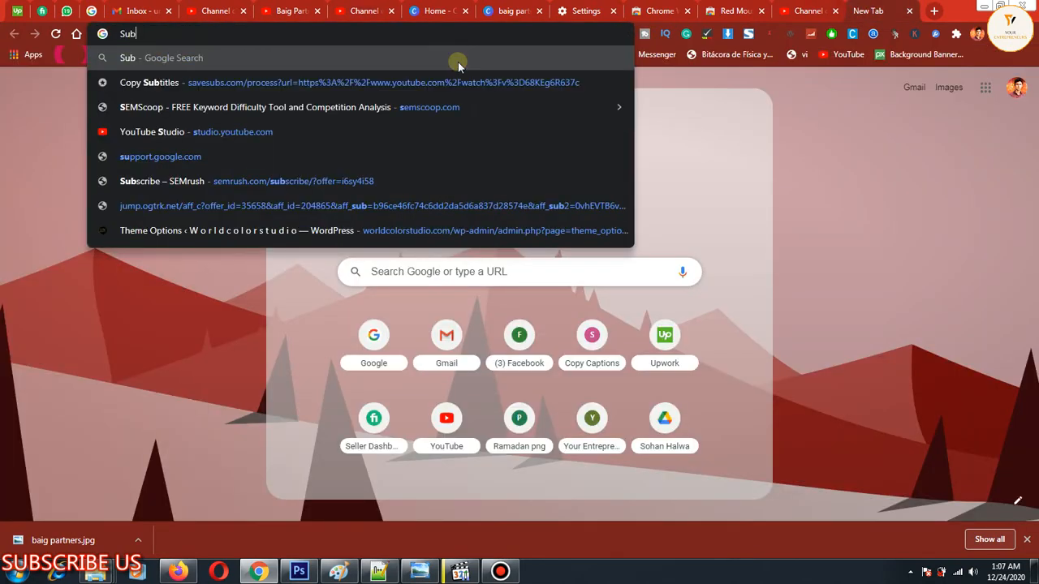
type("scibe")
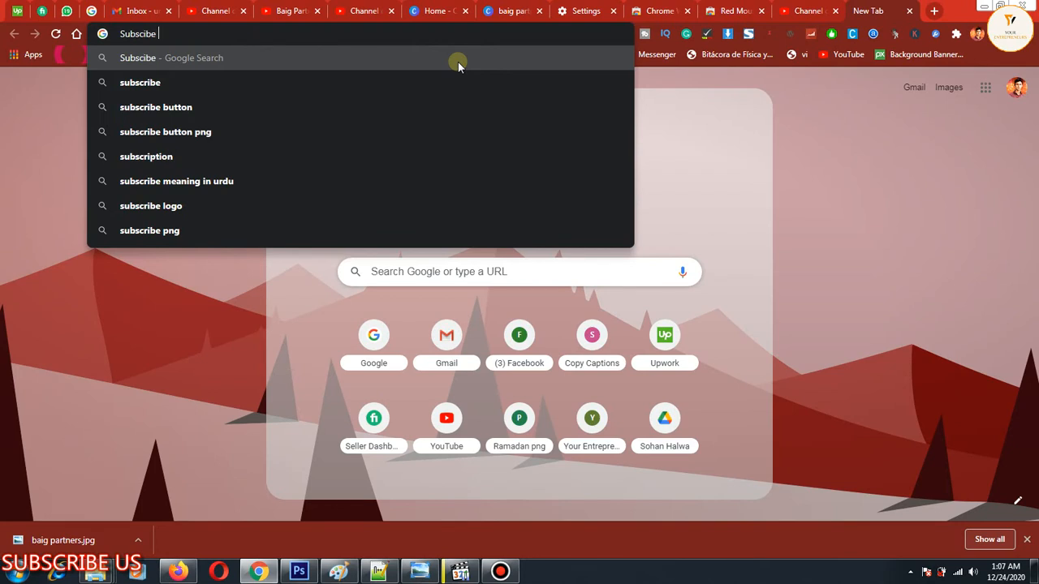
type(" bus")
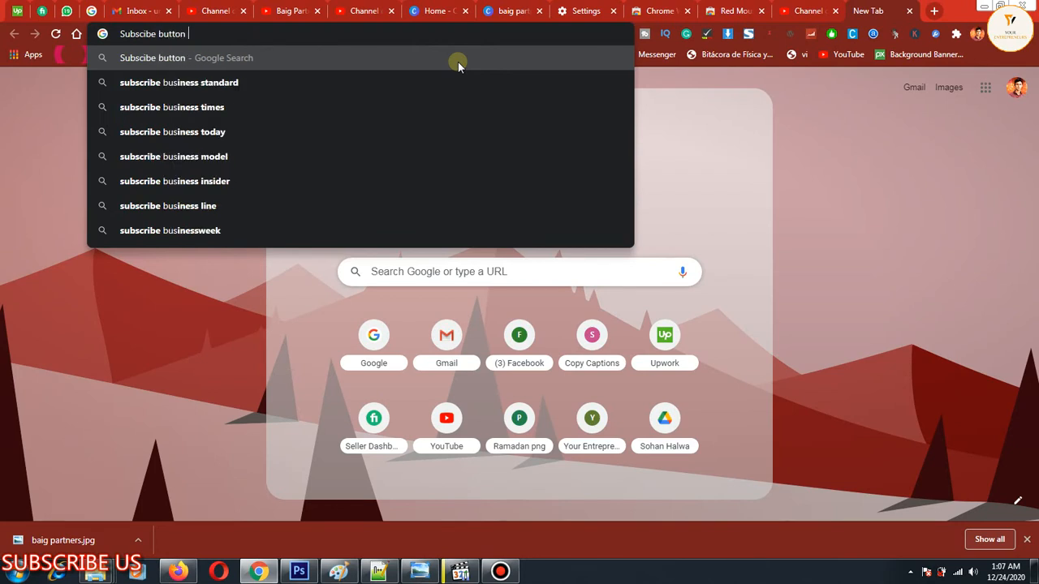
type(" 150")
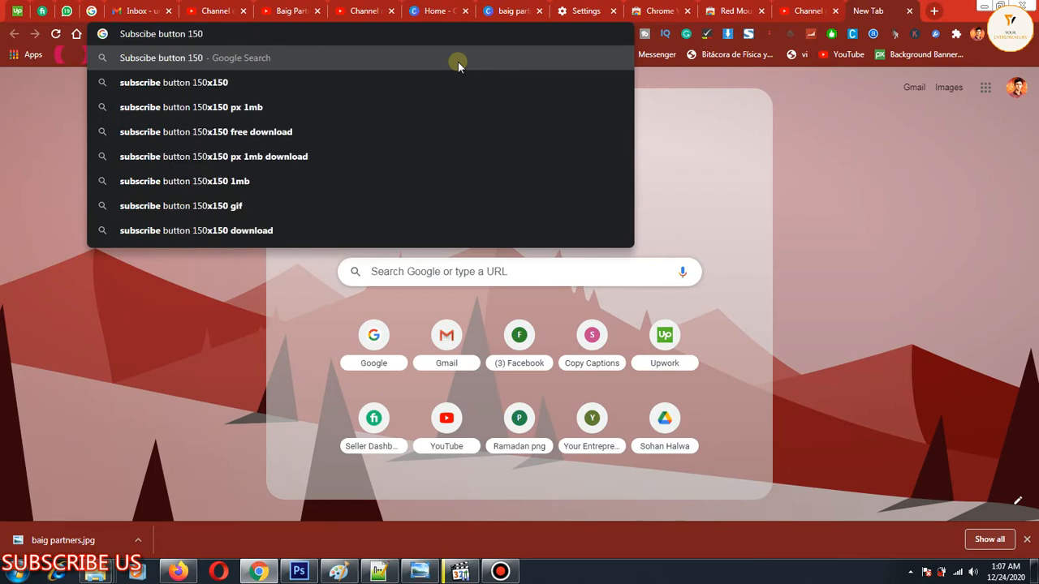
type("x150")
key("Return")
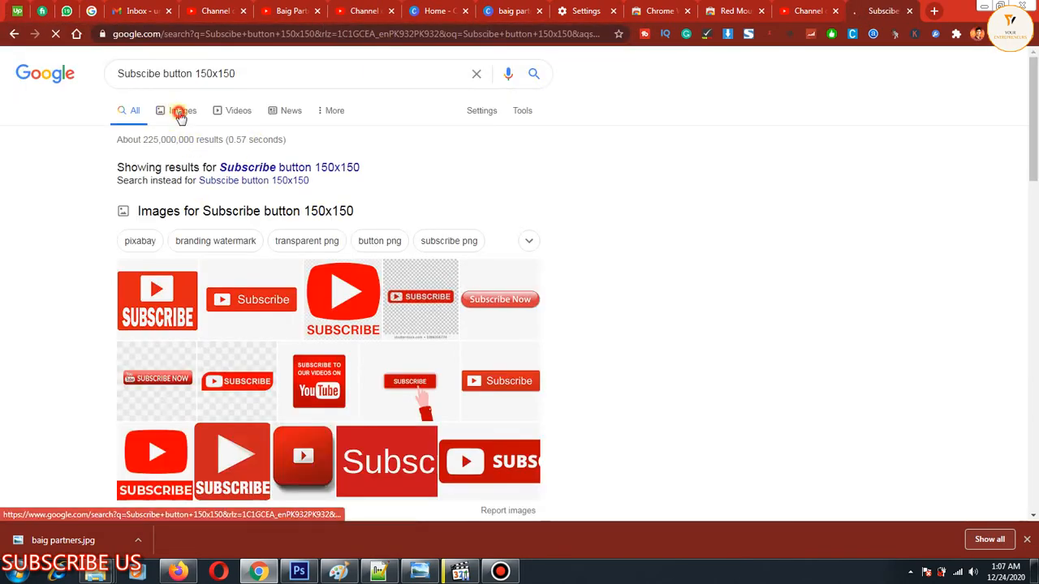
left_click(181, 111)
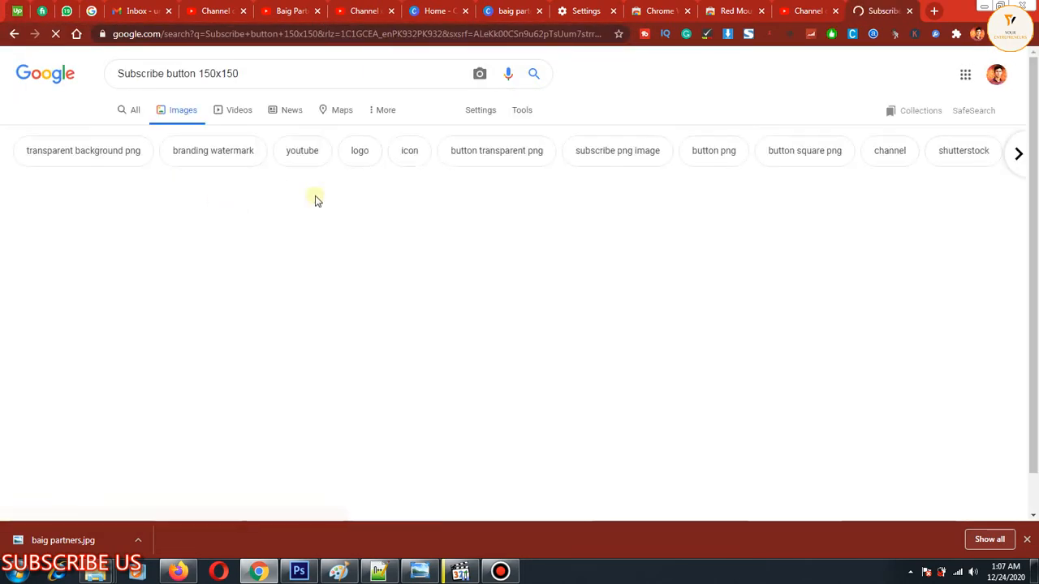
Step: Browse the image results, preview the red rounded-square play button from pngitem.com and bring up the options for saving the image
scroll(463, 241, "down", 1)
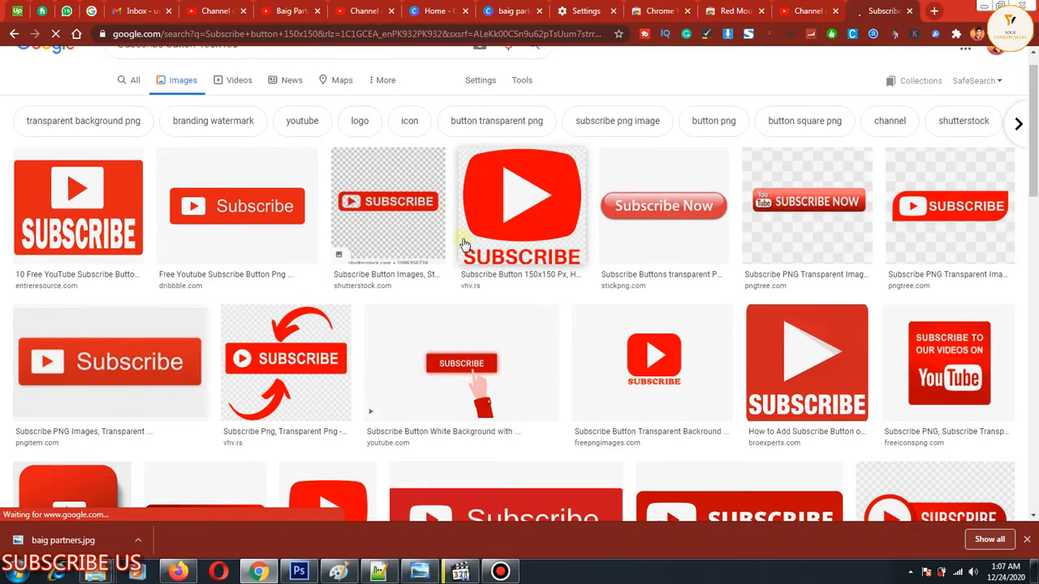
scroll(491, 260, "up", 1)
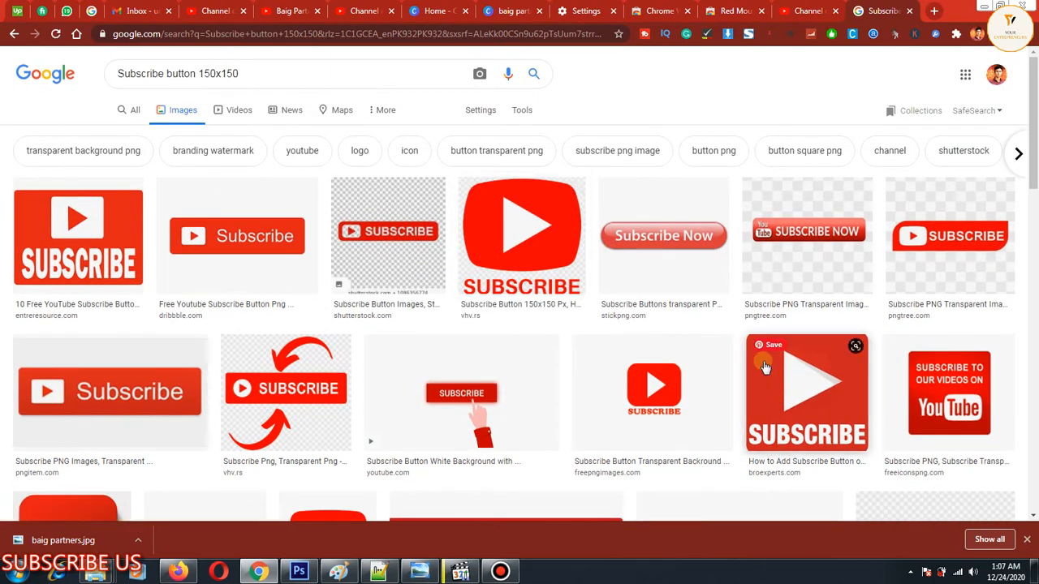
scroll(672, 337, "down", 3)
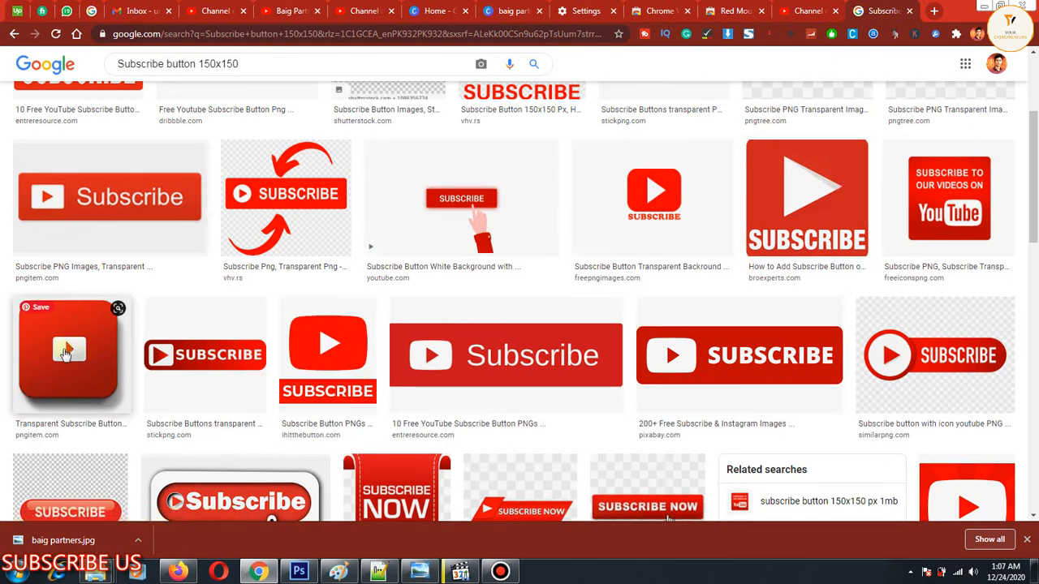
left_click(69, 351)
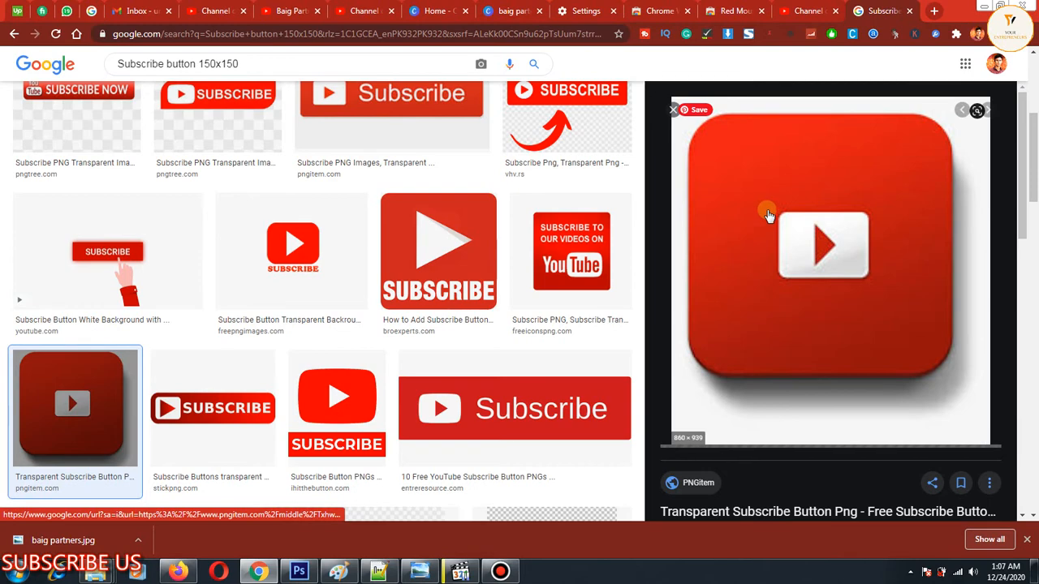
right_click(770, 248)
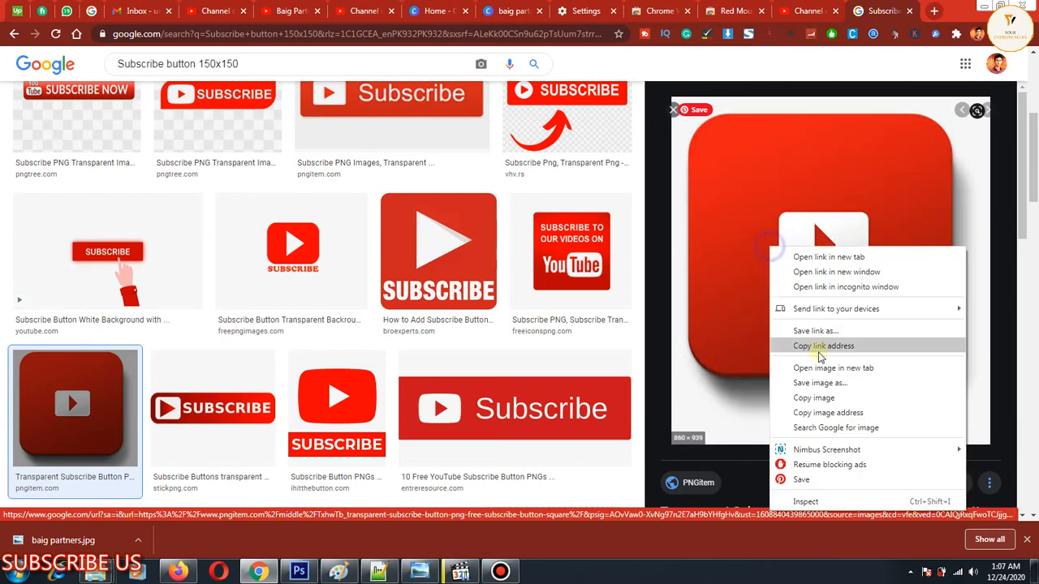